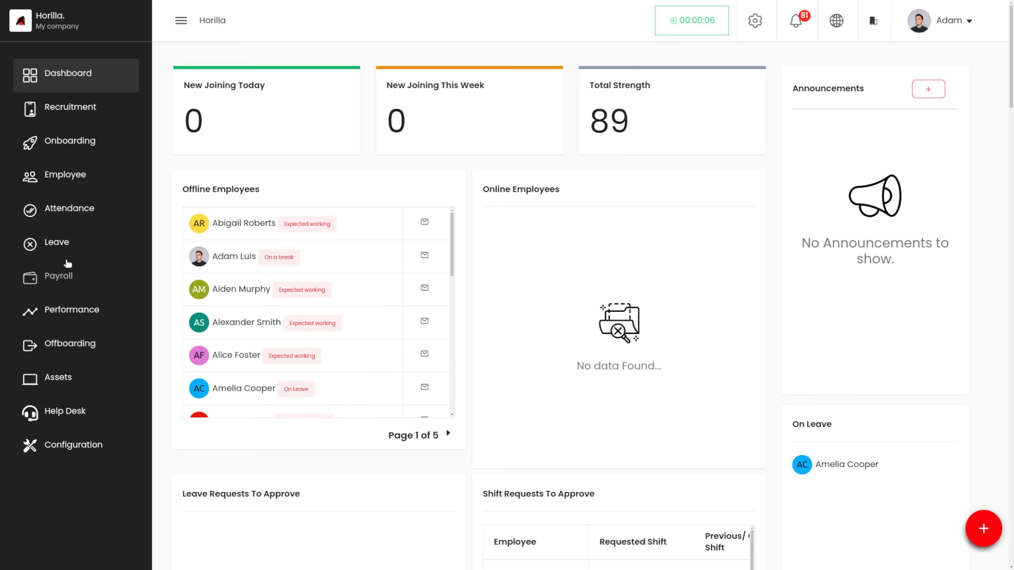
- Go to the leave types in the Leave module and open the details of Maternity leave
{"action": "left_click", "coordinate": [67, 248]}
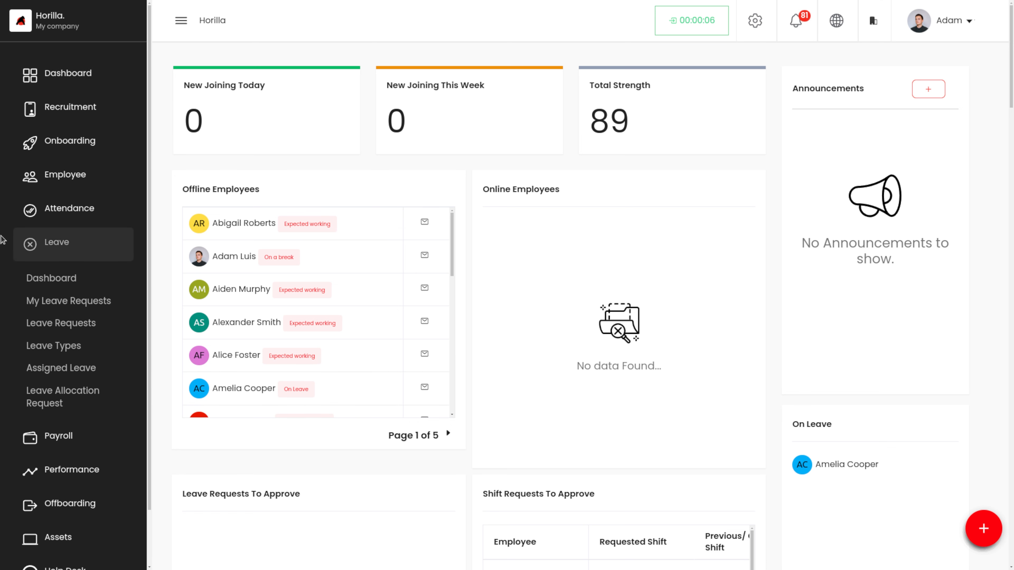
{"action": "left_click", "coordinate": [63, 347]}
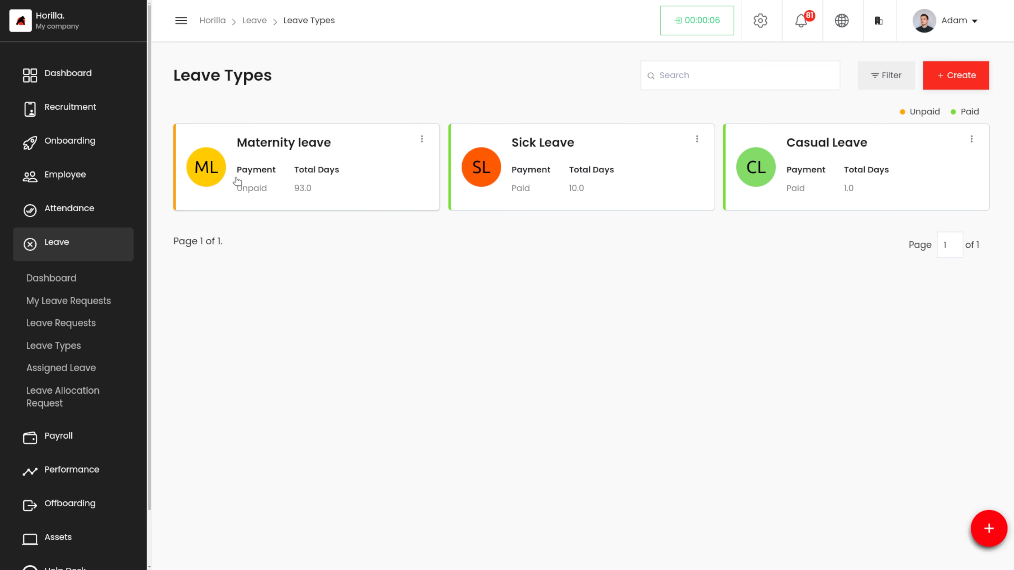
{"action": "left_click", "coordinate": [211, 168]}
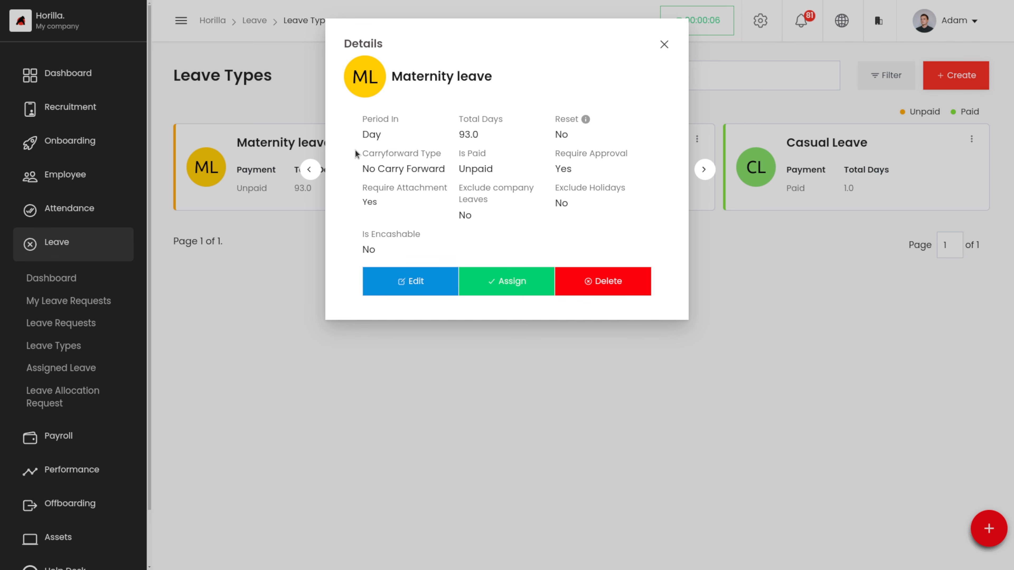
- Edit the Maternity leave type, set its total days to 90 and save the update
{"action": "left_click", "coordinate": [416, 288]}
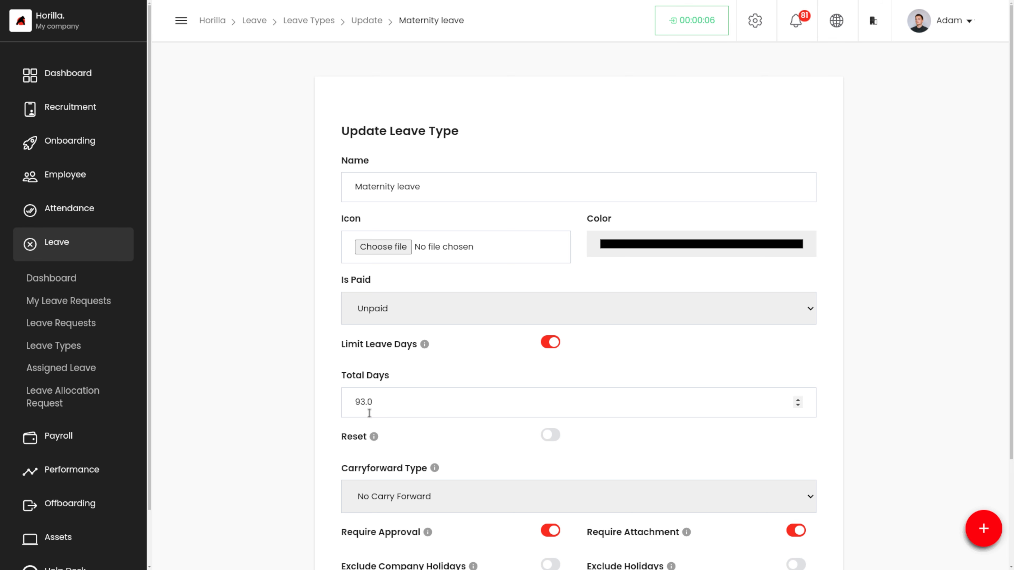
{"action": "left_click", "coordinate": [365, 402]}
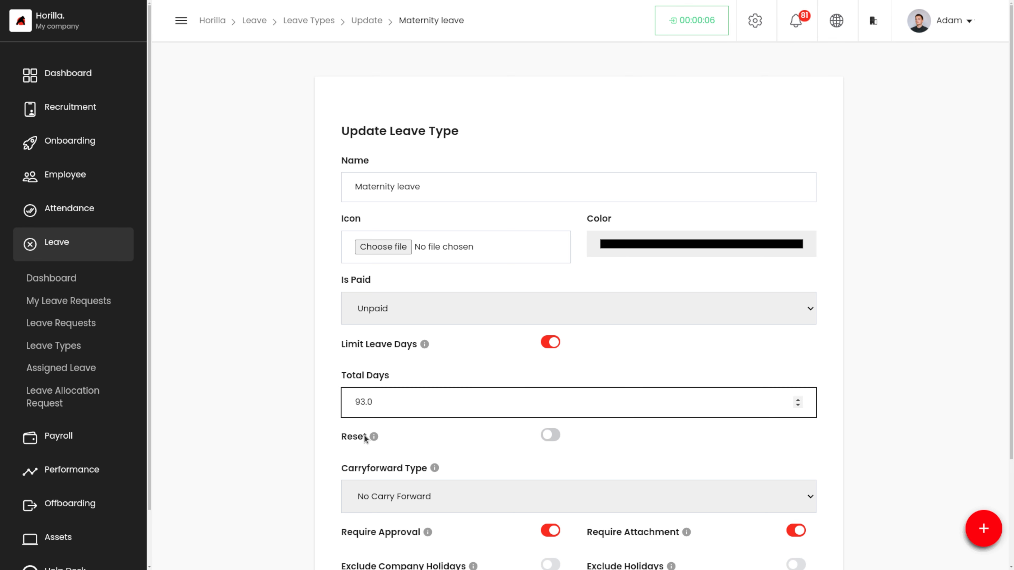
{"action": "key", "text": "BackSpace"}
{"action": "type", "text": "0"}
{"action": "scroll", "coordinate": [364, 435], "scroll_direction": "down", "scroll_amount": 3}
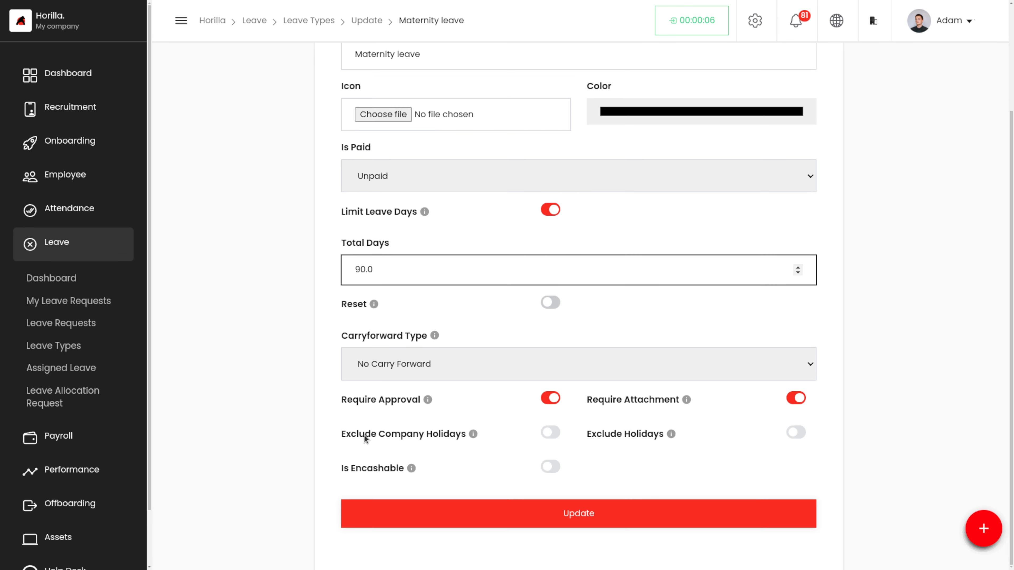
{"action": "left_click", "coordinate": [521, 525]}
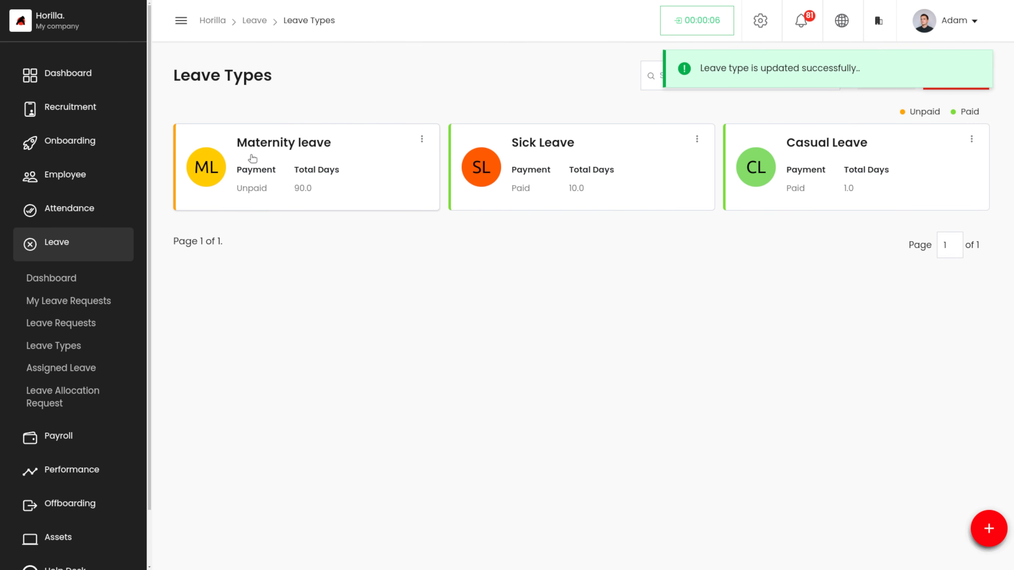
{"action": "left_click", "coordinate": [206, 165]}
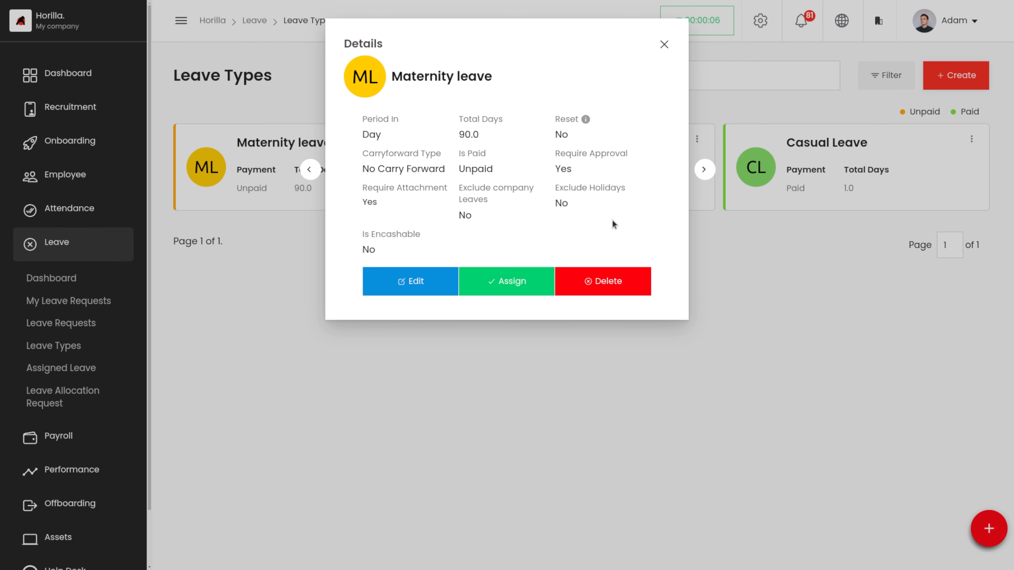
{"action": "left_click", "coordinate": [638, 276]}
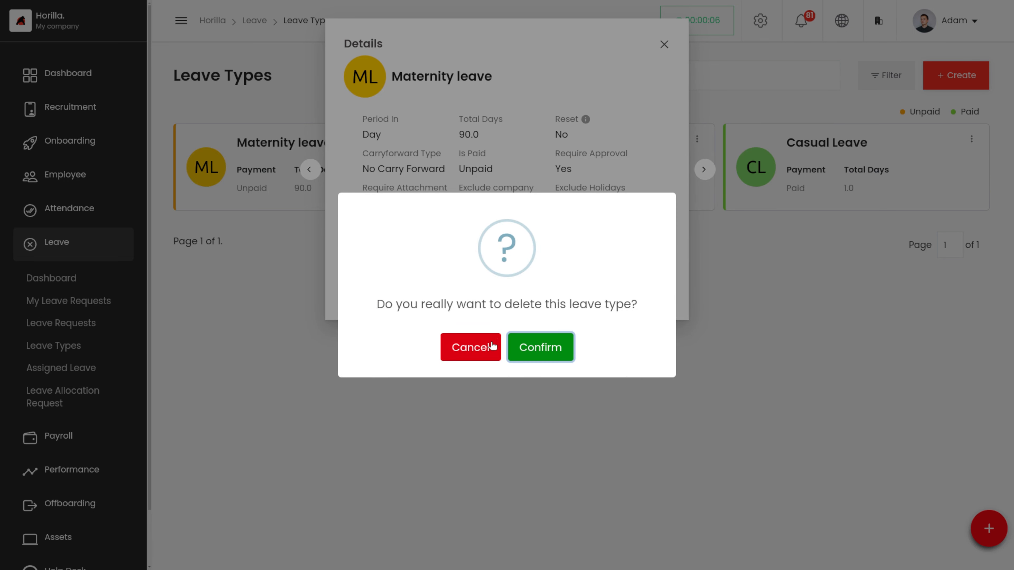
{"action": "left_click", "coordinate": [458, 355]}
{"action": "left_click", "coordinate": [663, 44]}
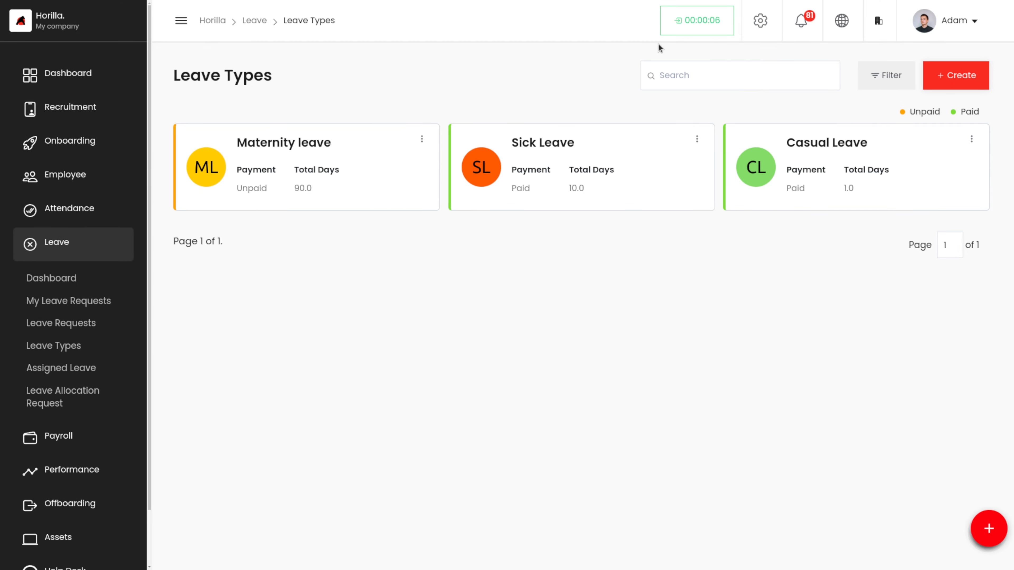
- Examine the Leave Type and Advanced filter options available for the leave types list
{"action": "left_click", "coordinate": [901, 83]}
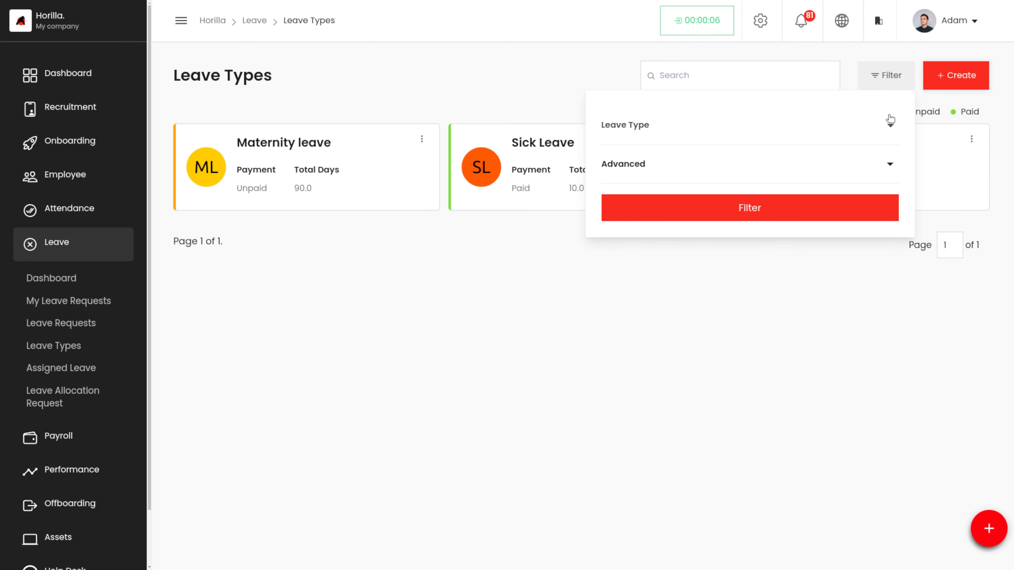
{"action": "left_click", "coordinate": [888, 124]}
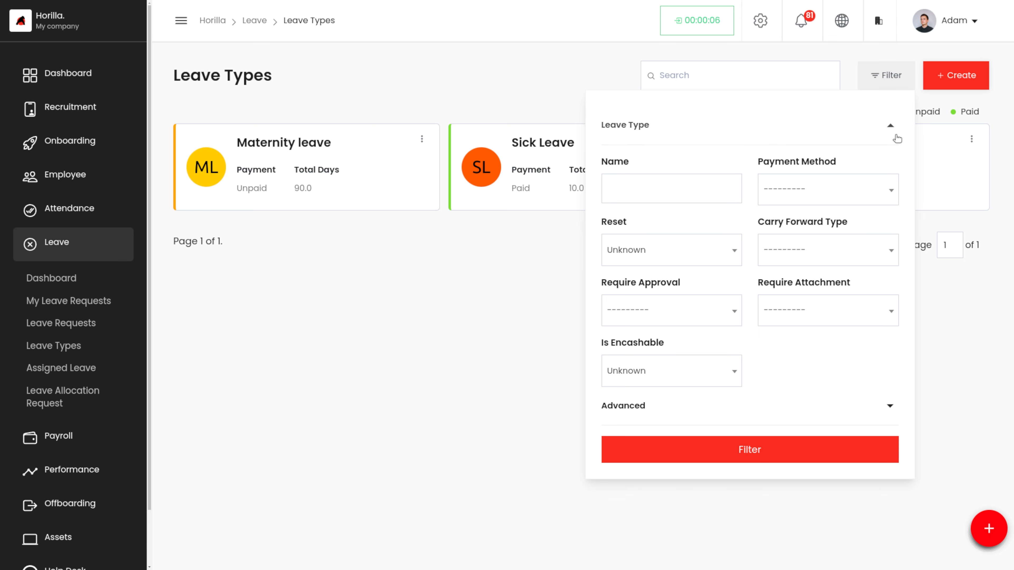
{"action": "left_click", "coordinate": [891, 128]}
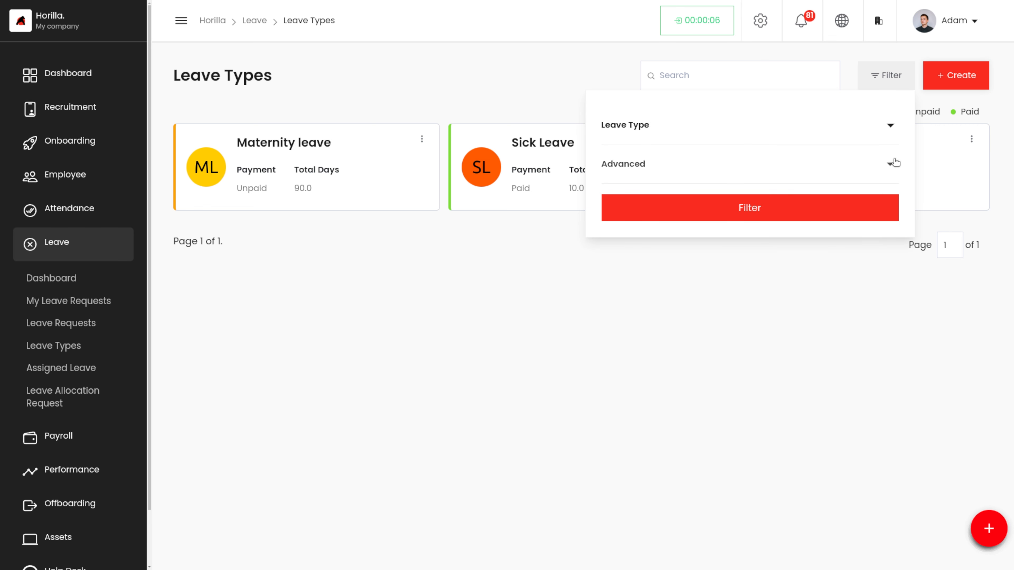
{"action": "left_click", "coordinate": [891, 166]}
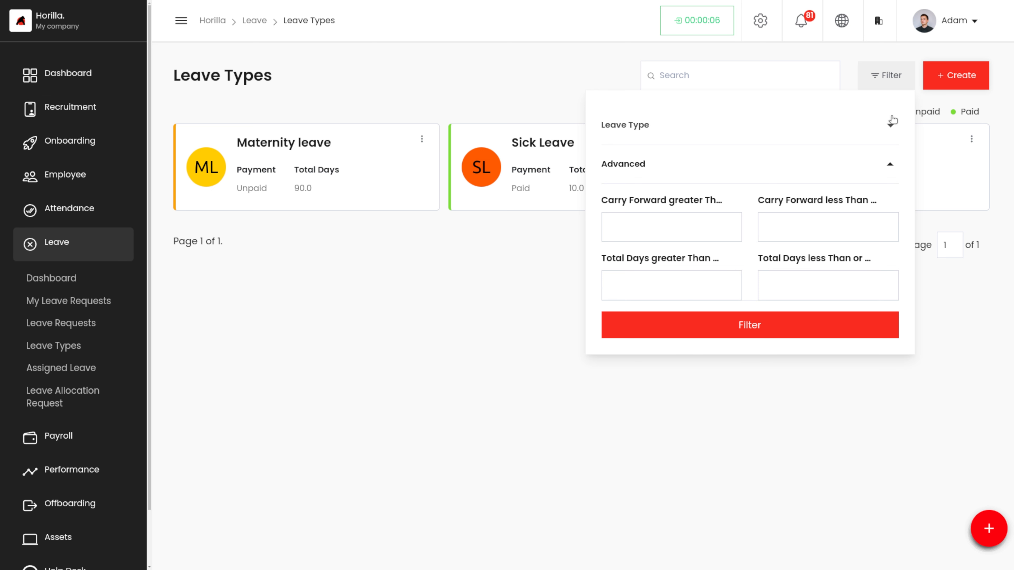
{"action": "left_click", "coordinate": [956, 297]}
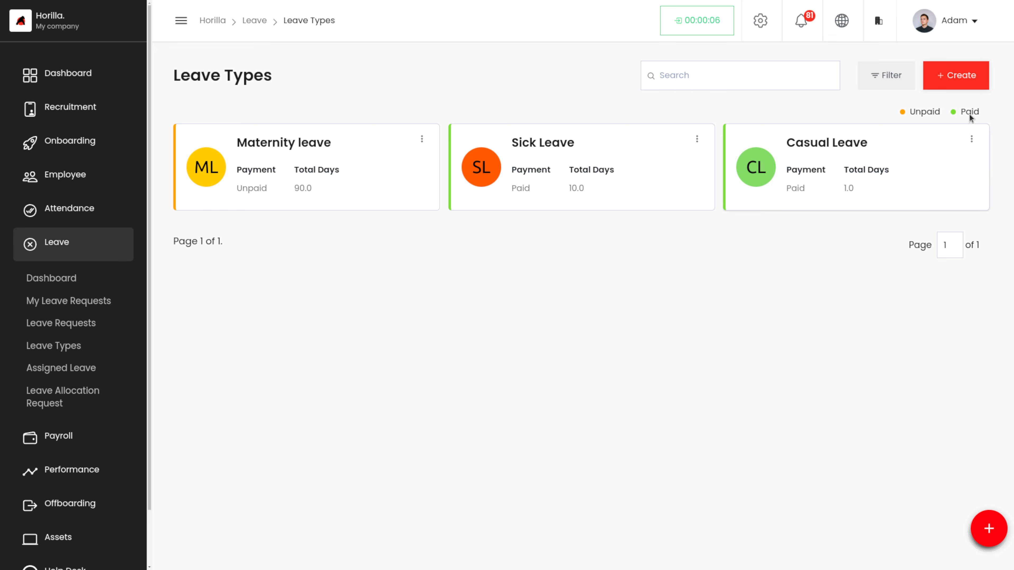
- Start creating a new leave type and name it Annual leave
{"action": "left_click", "coordinate": [944, 76]}
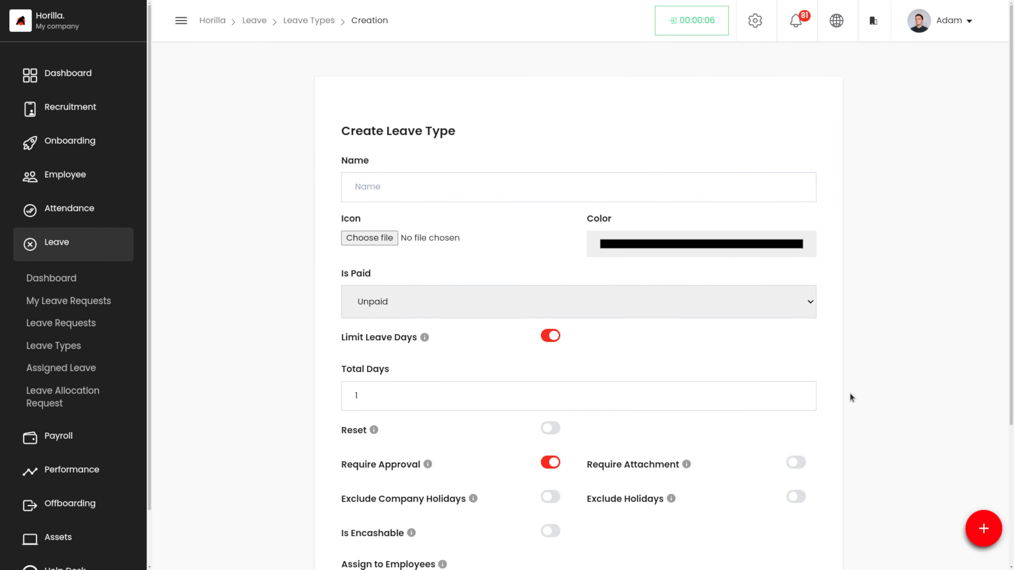
{"action": "scroll", "coordinate": [850, 393], "scroll_direction": "down", "scroll_amount": 5}
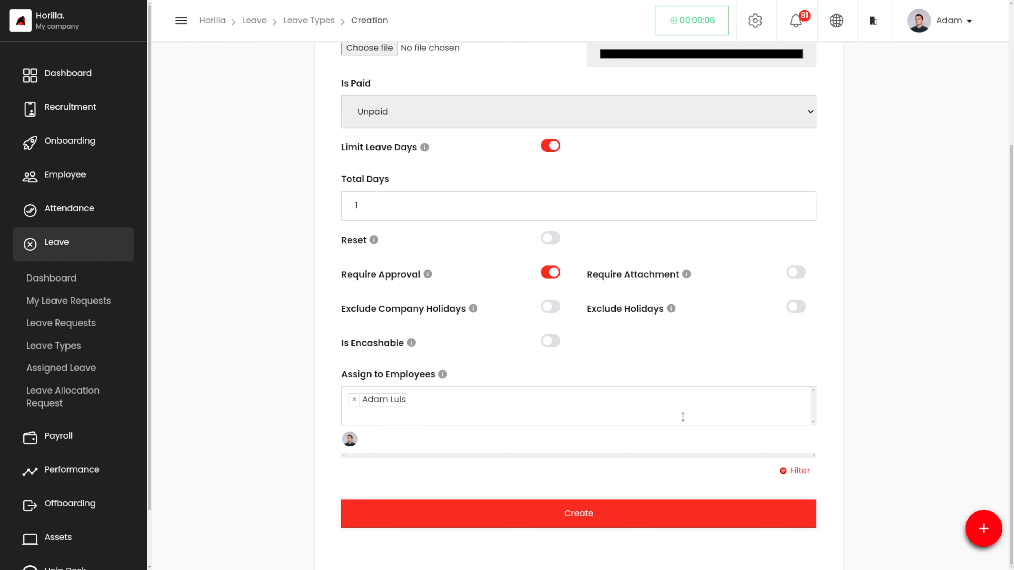
{"action": "scroll", "coordinate": [613, 319], "scroll_direction": "up", "scroll_amount": 5}
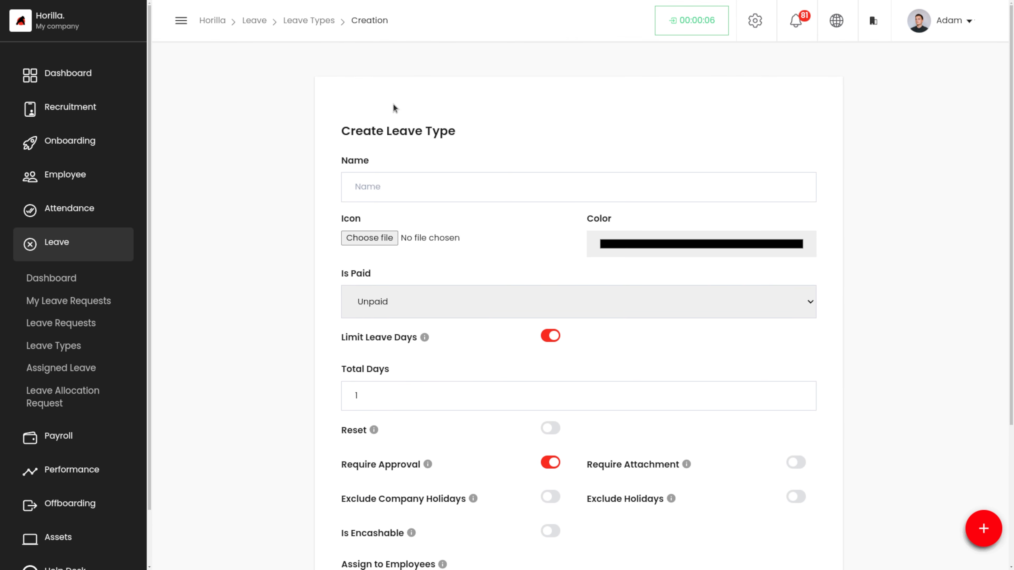
{"action": "left_click", "coordinate": [418, 186]}
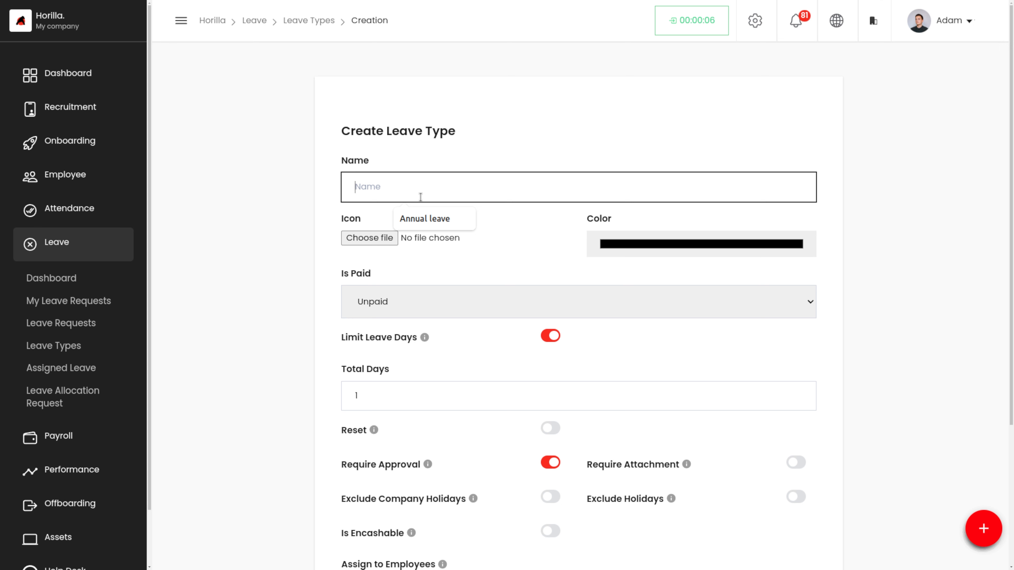
{"action": "left_click", "coordinate": [420, 220]}
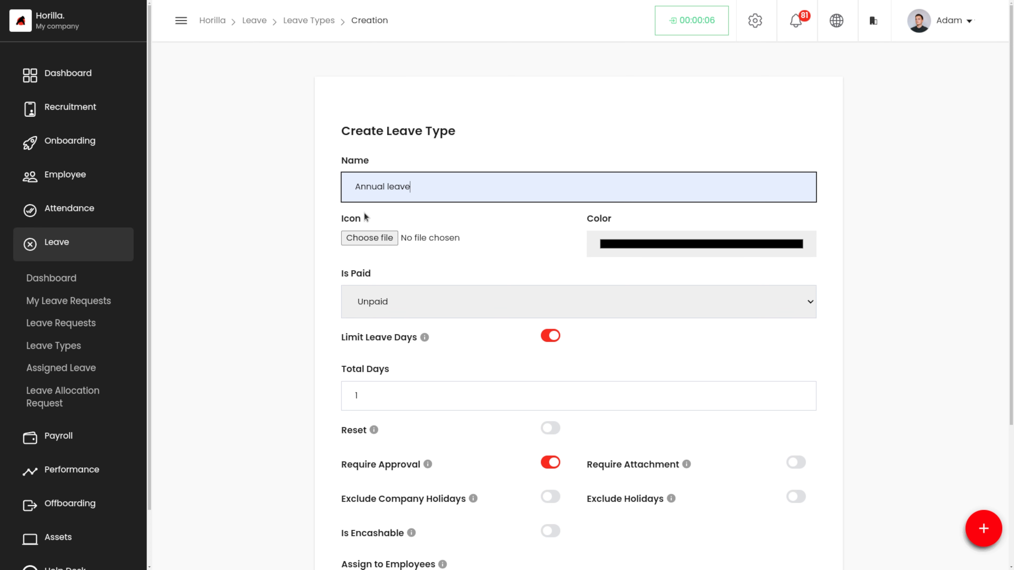
- Check the color choices without changing them and set the Annual leave type to Paid
{"action": "left_click", "coordinate": [653, 244]}
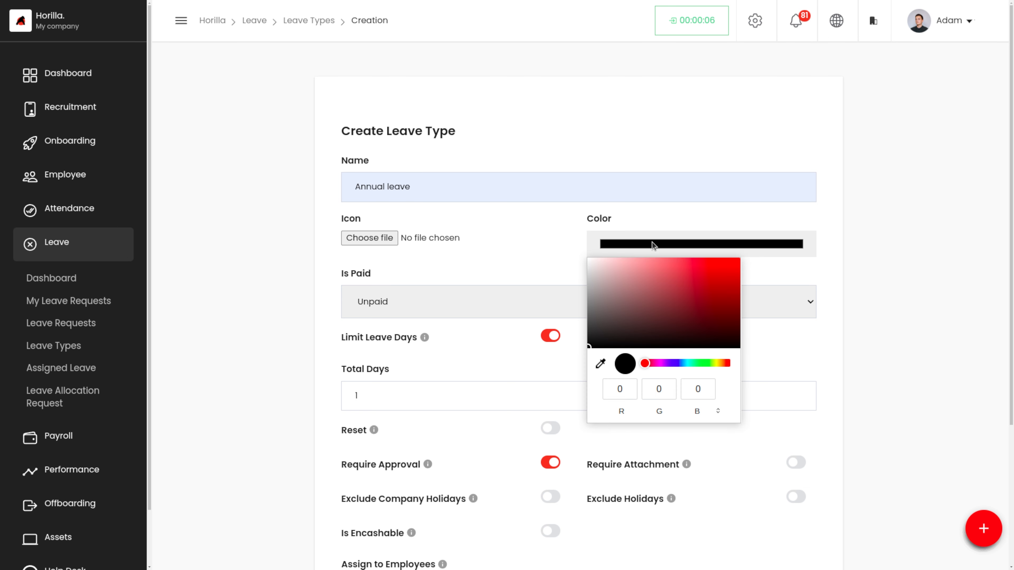
{"action": "left_click", "coordinate": [492, 258]}
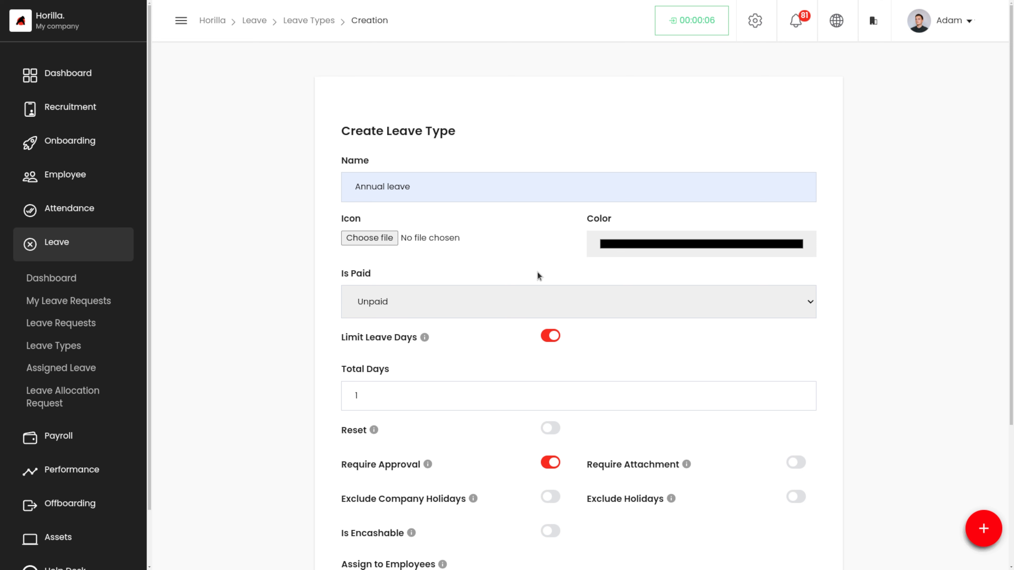
{"action": "left_click", "coordinate": [491, 300]}
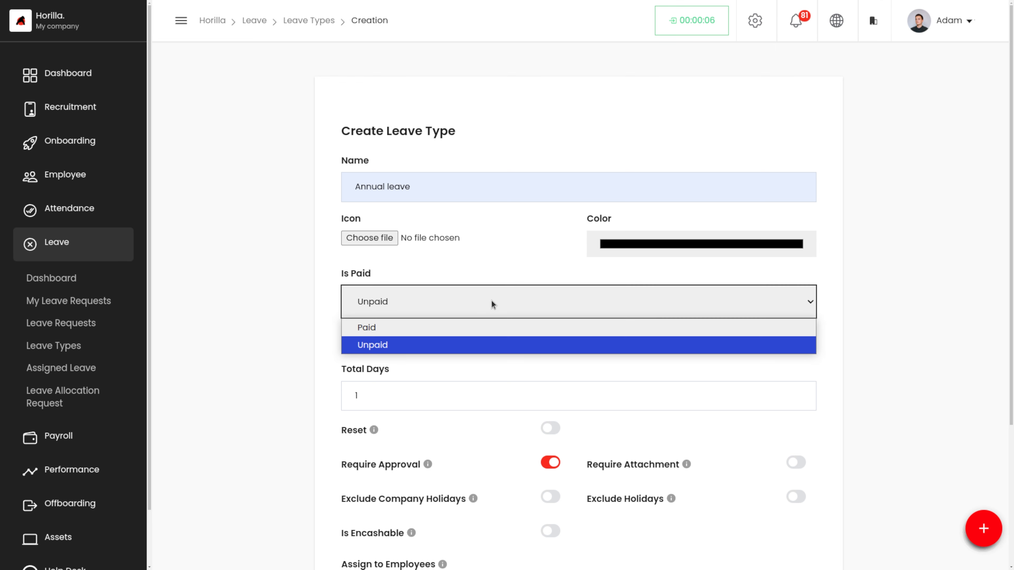
{"action": "left_click", "coordinate": [432, 328]}
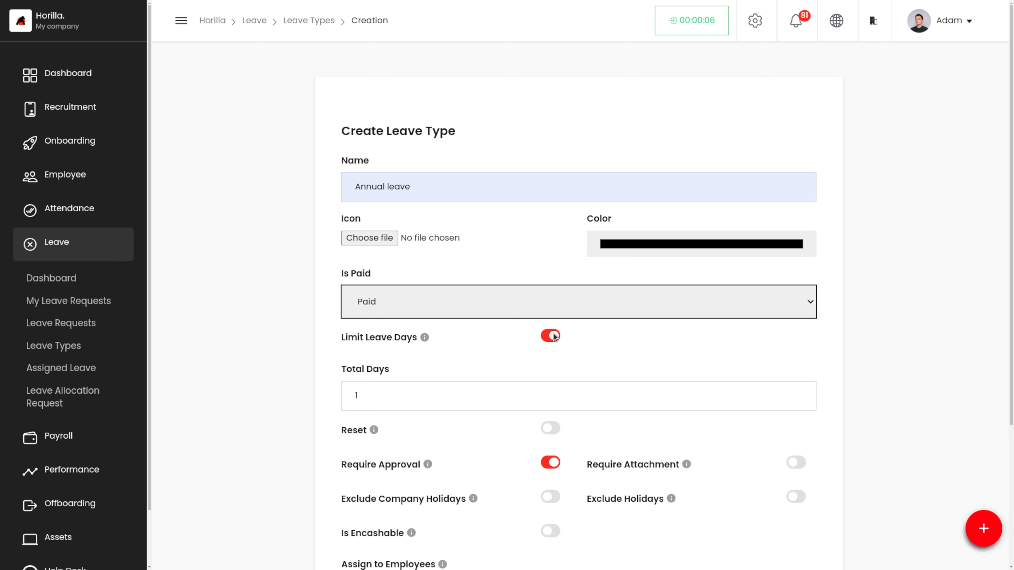
- Turn off Limit Leave Days and turn on Exclude Company Holidays and Exclude Holidays for the Annual leave type
{"action": "left_click", "coordinate": [376, 401]}
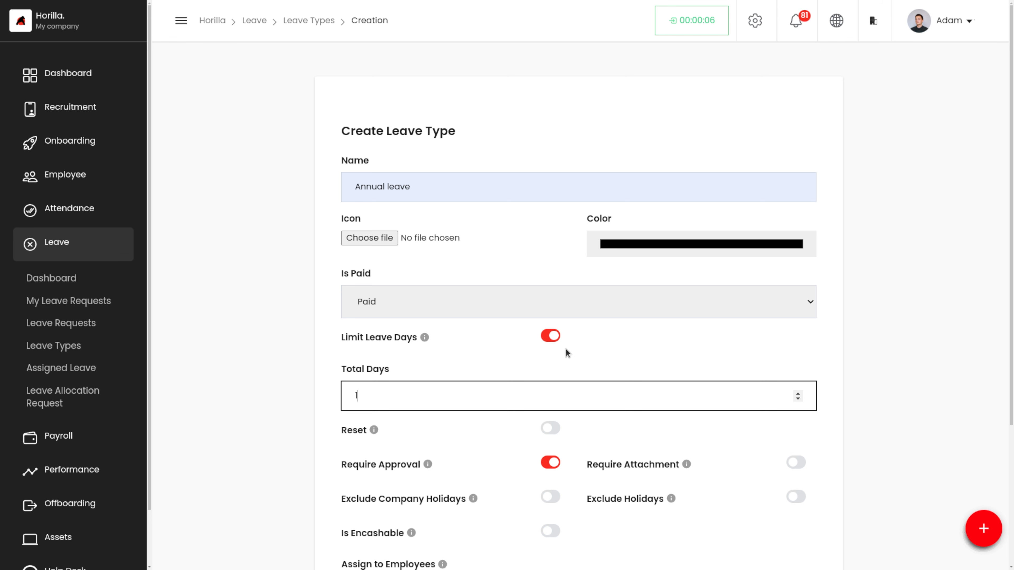
{"action": "left_click", "coordinate": [556, 338]}
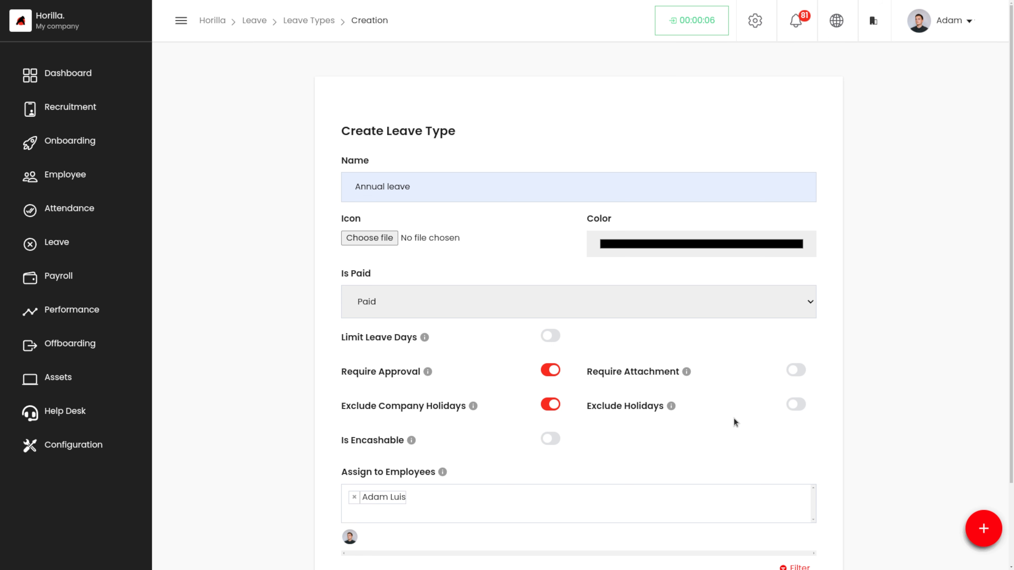
{"action": "left_click", "coordinate": [788, 407]}
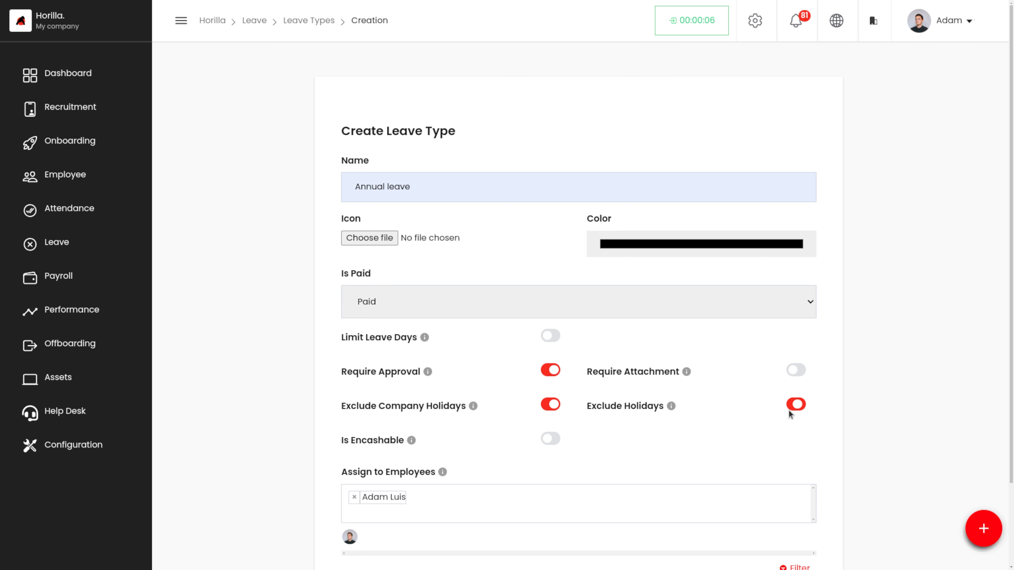